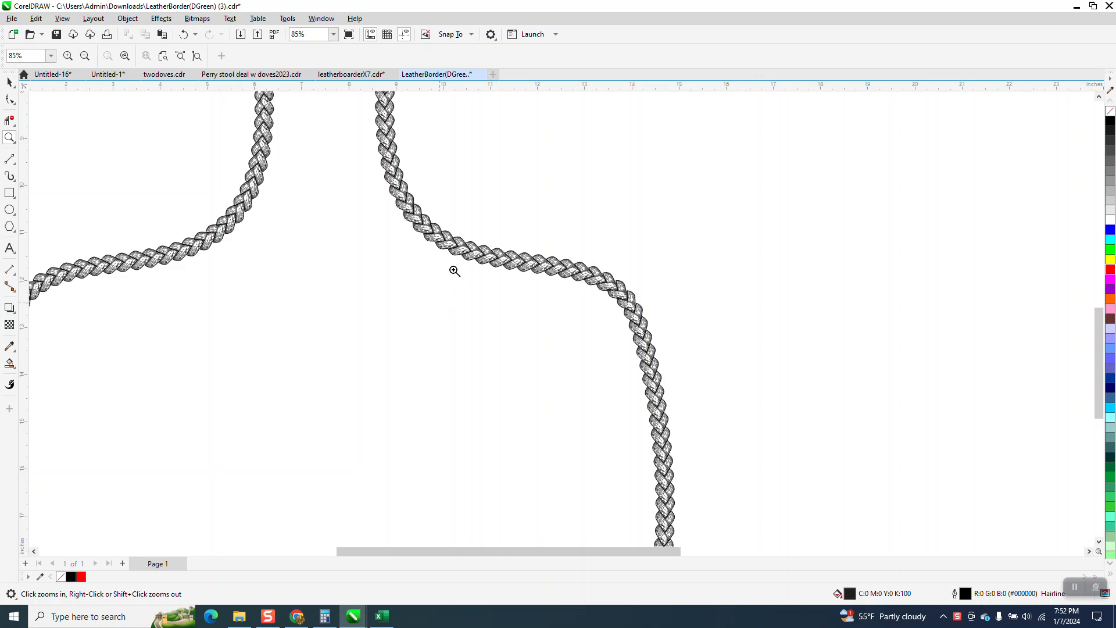
Examine the finished braided border, the notched red outline and the rounded red paddle outline up close
{"action": "scroll", "coordinate": [466, 264], "scroll_direction": "down", "scroll_amount": 1}
{"action": "scroll", "coordinate": [637, 250], "scroll_direction": "down", "scroll_amount": 1}
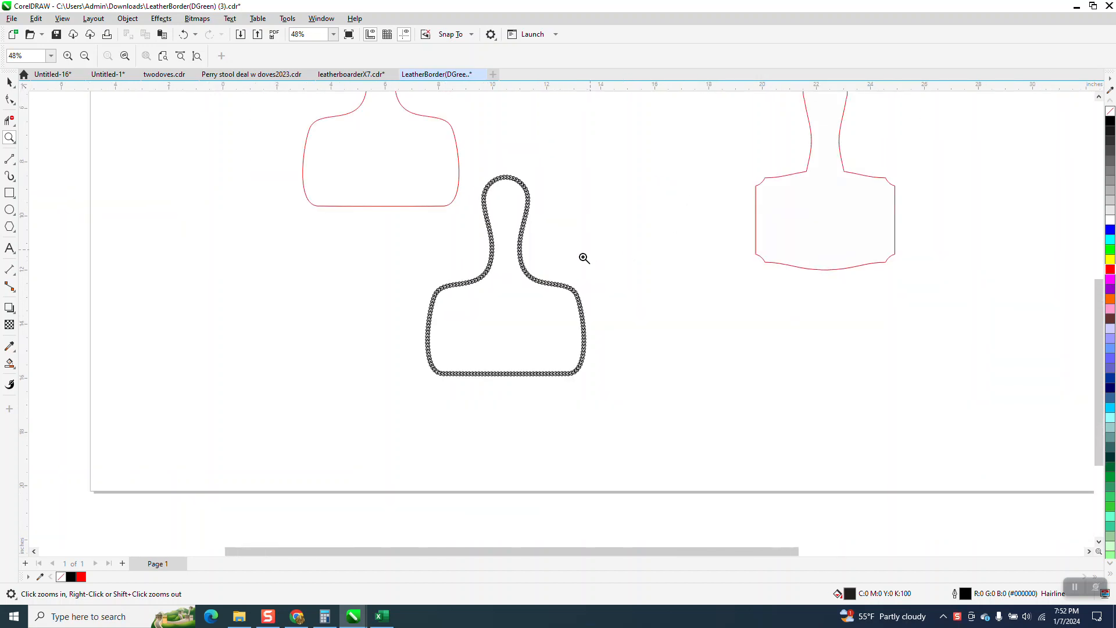
{"action": "left_click", "coordinate": [9, 82]}
{"action": "scroll", "coordinate": [590, 308], "scroll_direction": "down", "scroll_amount": 1}
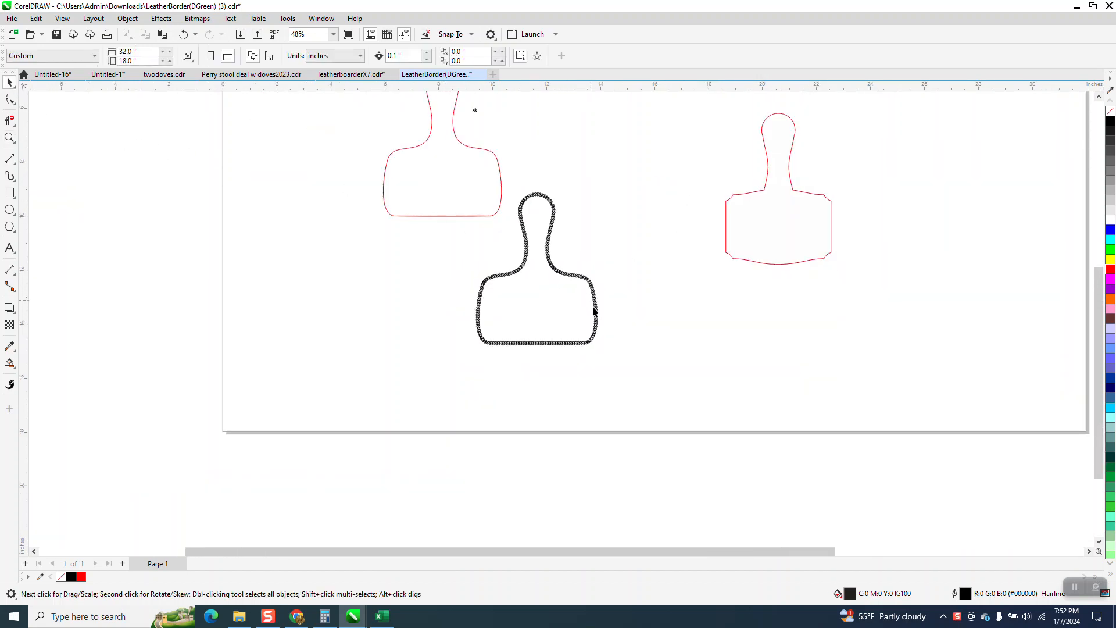
{"action": "left_click", "coordinate": [9, 137]}
{"action": "left_click_drag", "start_coordinate": [704, 135], "coordinate": [818, 292]}
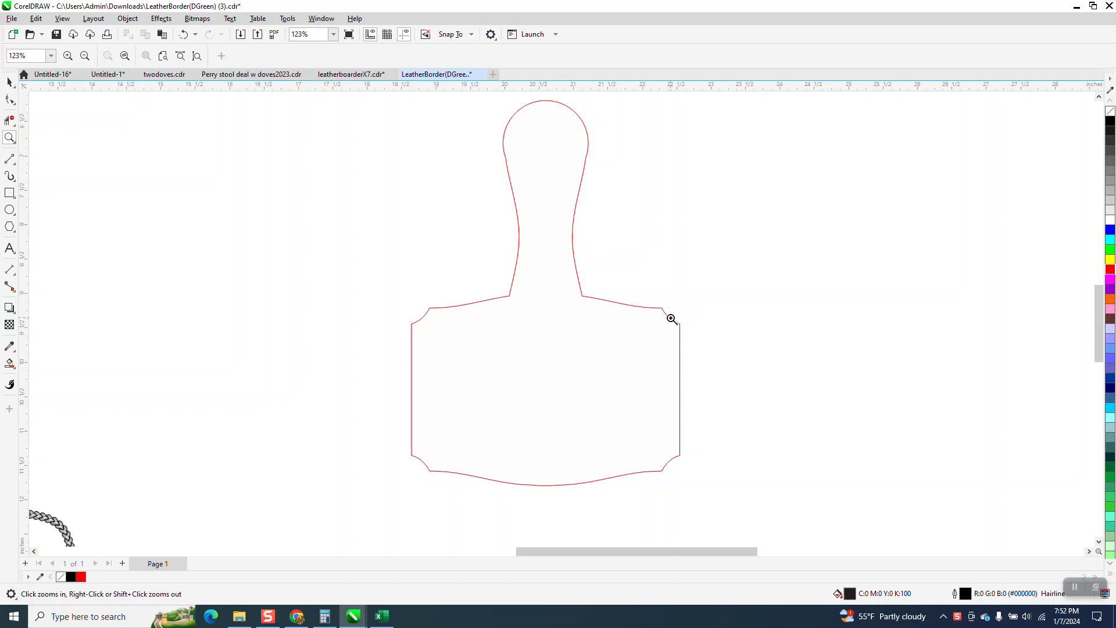
{"action": "scroll", "coordinate": [770, 261], "scroll_direction": "down", "scroll_amount": 5}
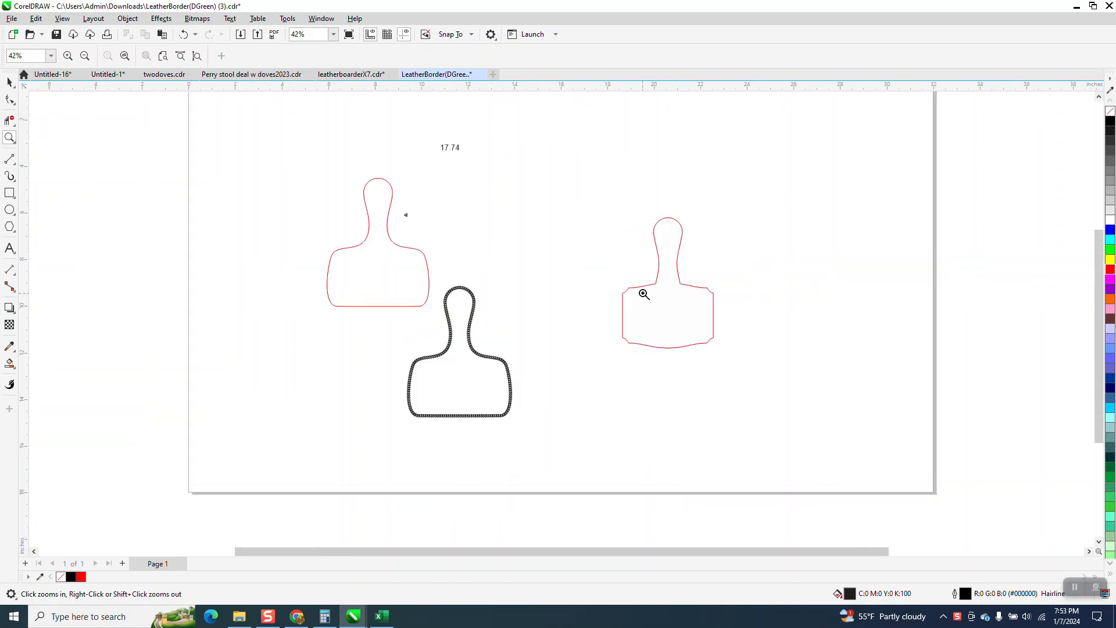
{"action": "scroll", "coordinate": [391, 290], "scroll_direction": "down", "scroll_amount": 1}
{"action": "left_click_drag", "start_coordinate": [395, 199], "coordinate": [542, 329]}
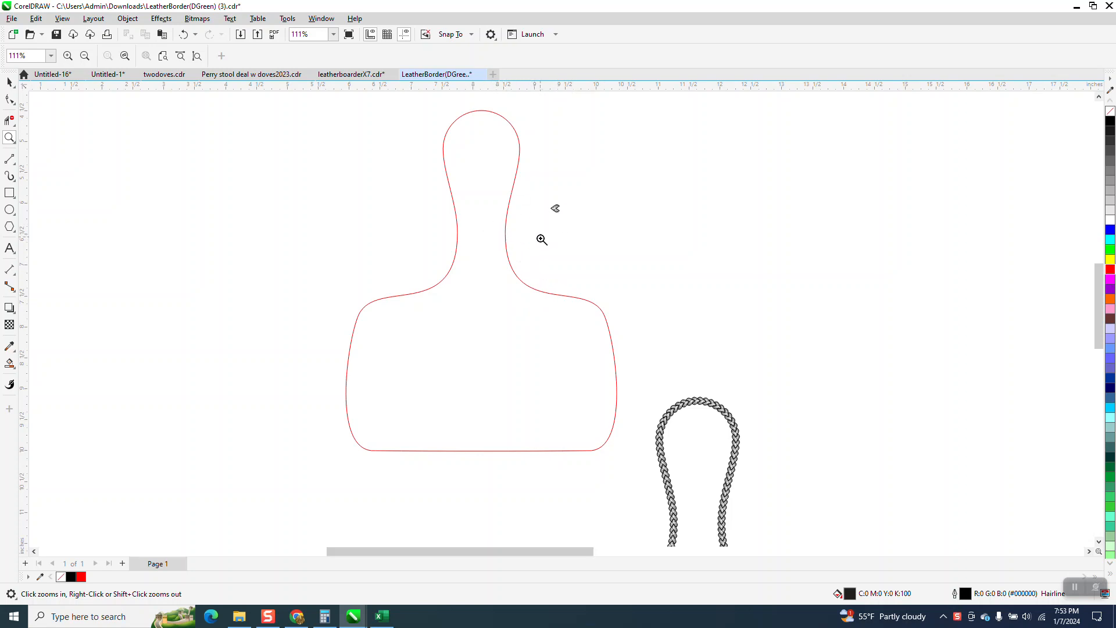
{"action": "left_click_drag", "start_coordinate": [660, 391], "coordinate": [783, 437]}
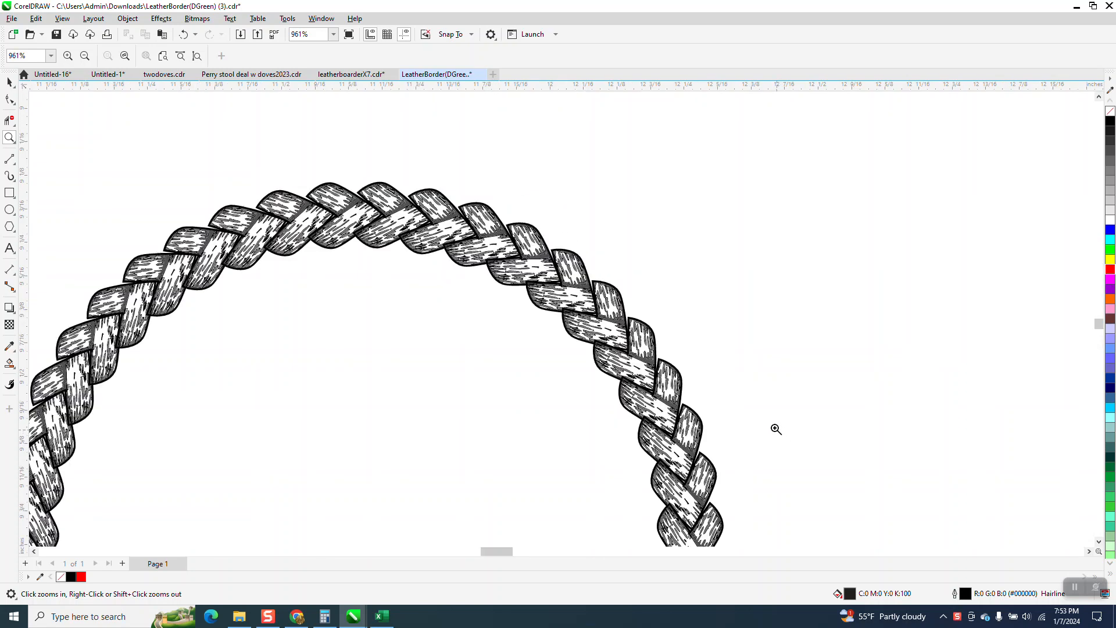
{"action": "scroll", "coordinate": [590, 219], "scroll_direction": "down", "scroll_amount": 4}
{"action": "scroll", "coordinate": [588, 231], "scroll_direction": "down", "scroll_amount": 5}
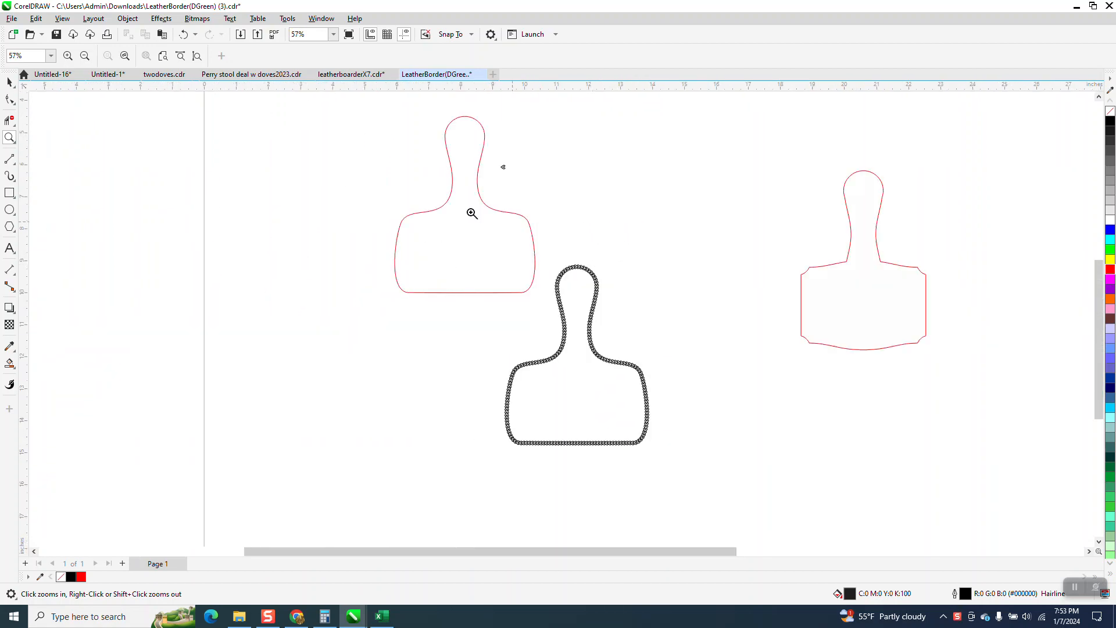
Check the curve length of the rounded red paddle outline in its object properties
{"action": "key", "text": "space"}
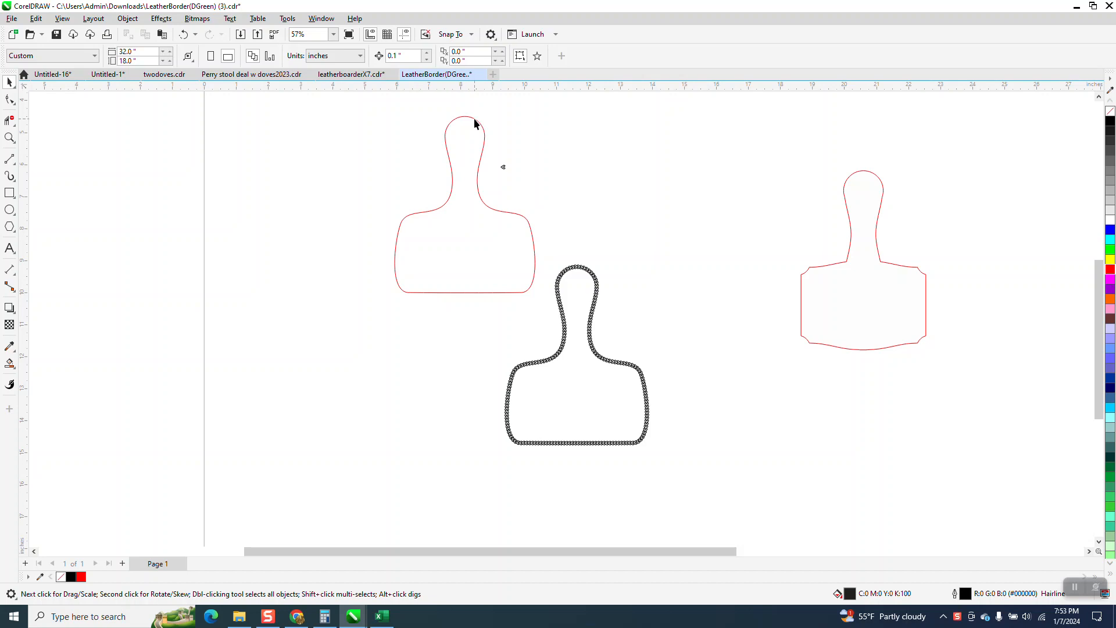
{"action": "left_click", "coordinate": [472, 117]}
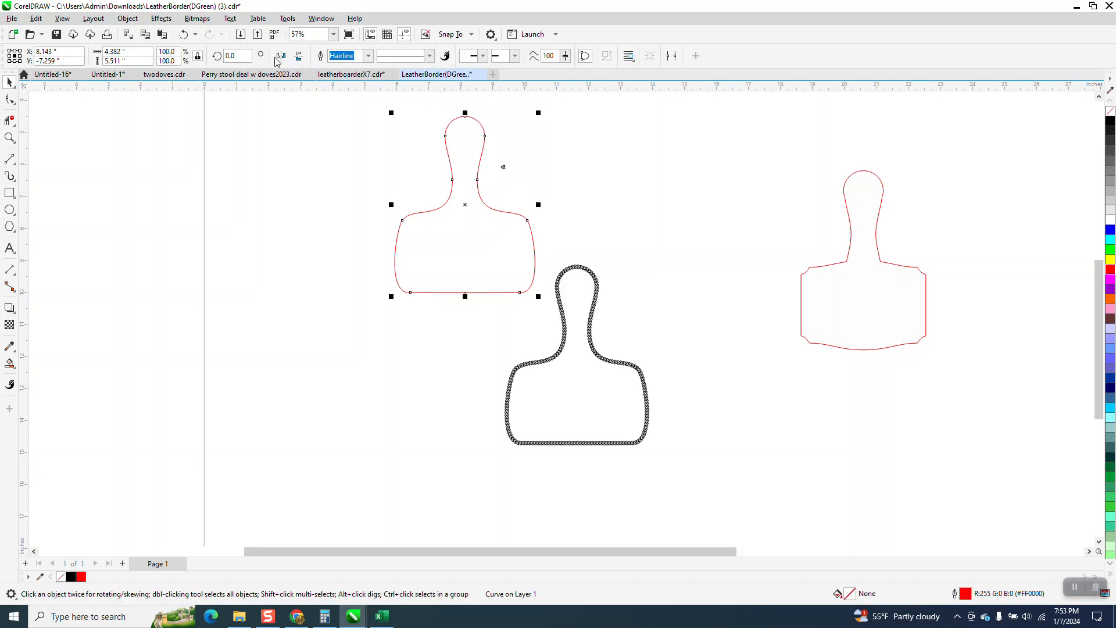
{"action": "left_click", "coordinate": [331, 19]}
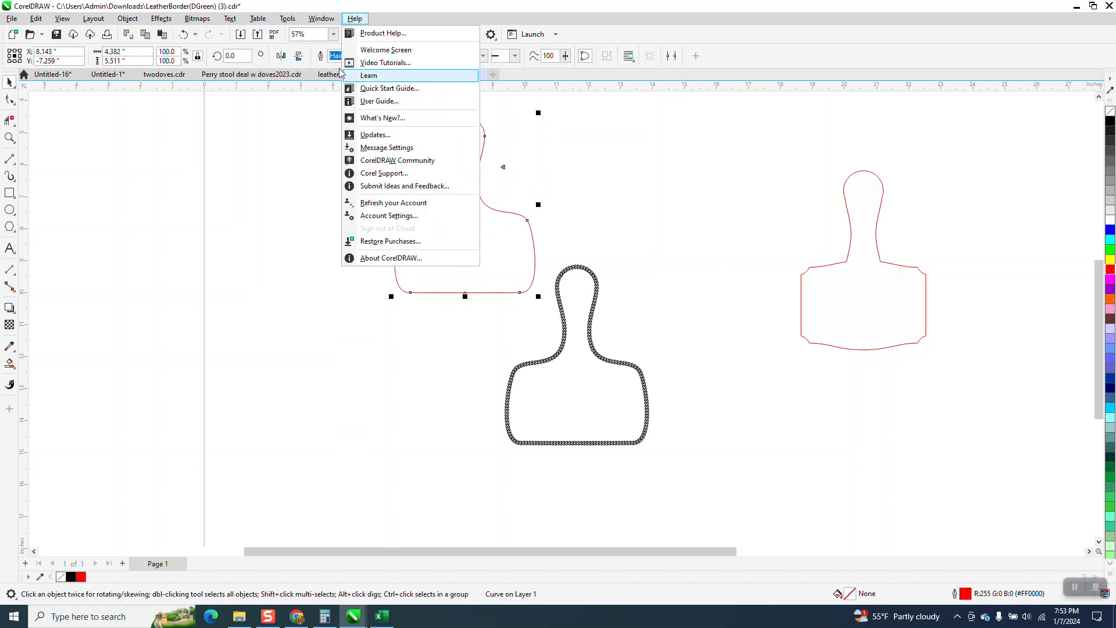
{"action": "mouse_move", "coordinate": [346, 174]}
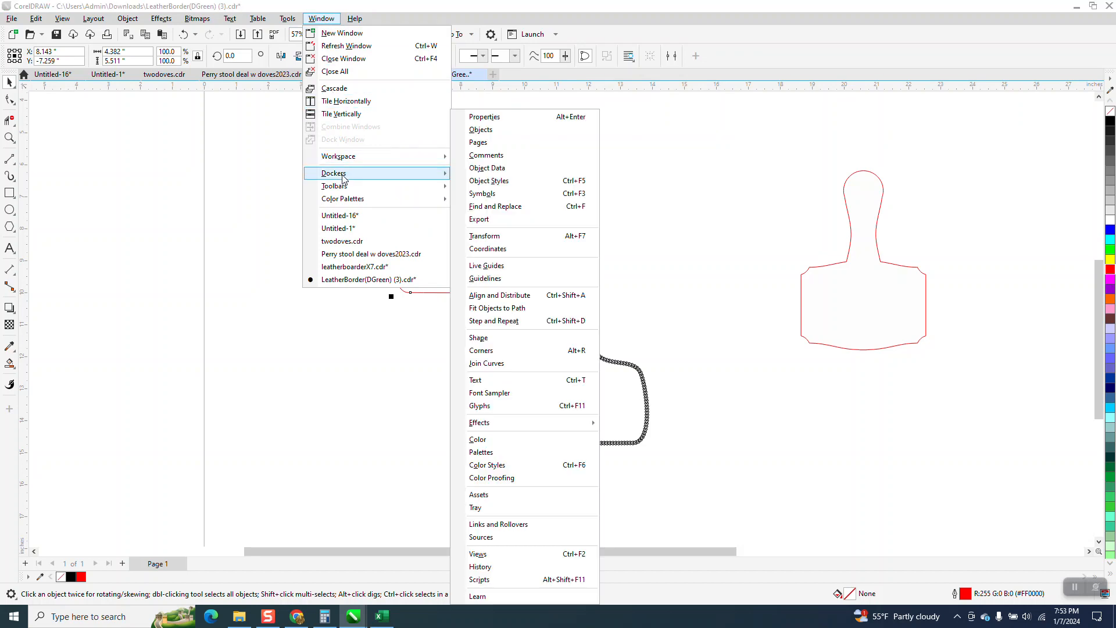
{"action": "left_click", "coordinate": [475, 118]}
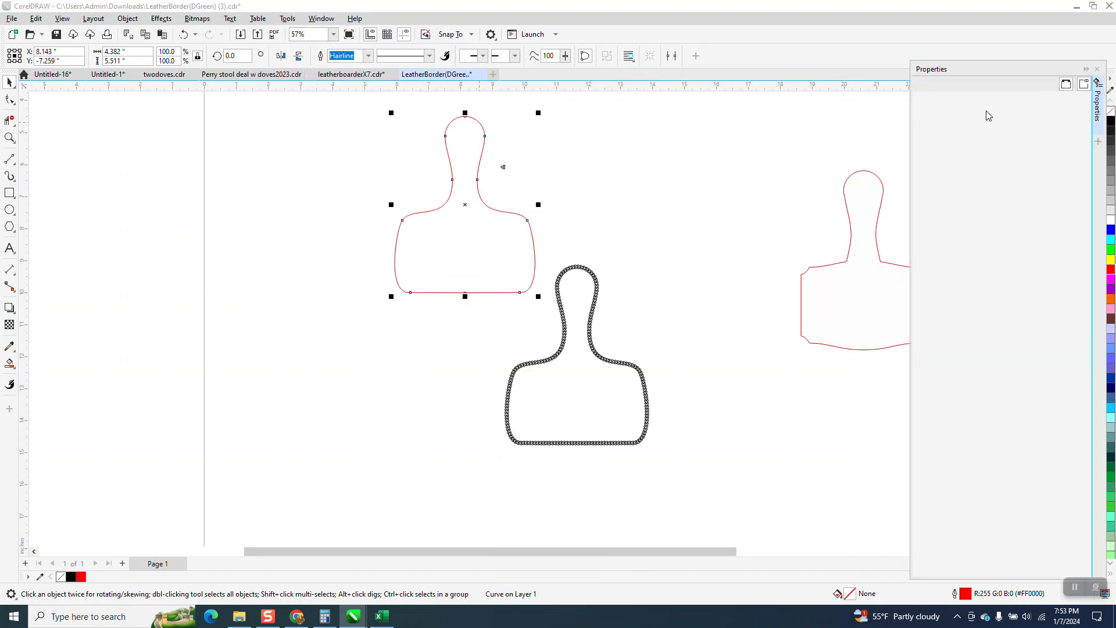
{"action": "left_click", "coordinate": [988, 84]}
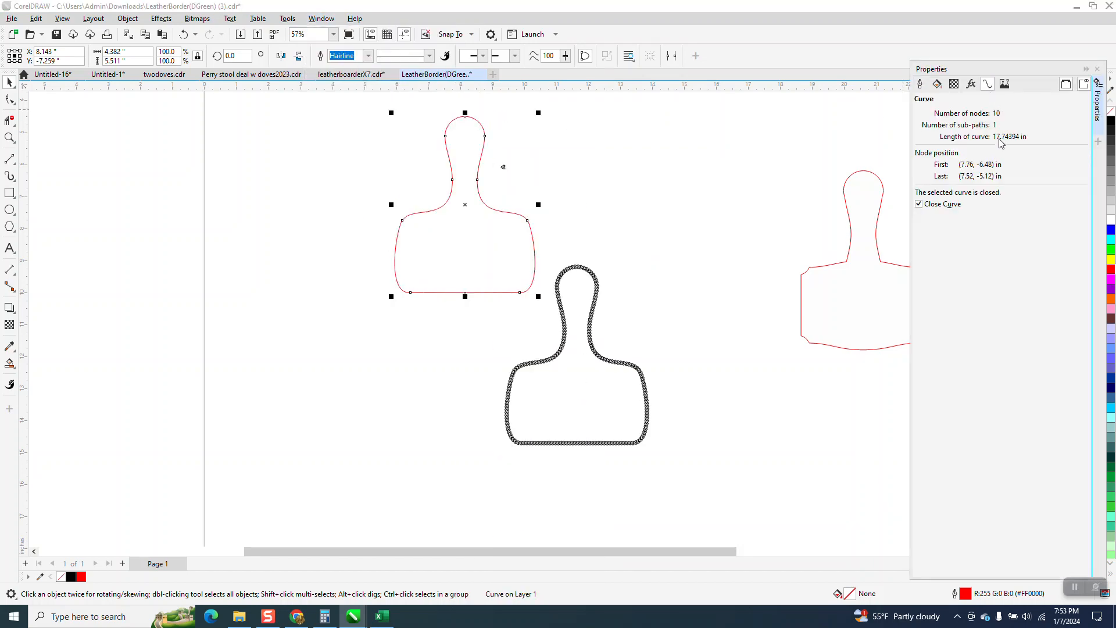
{"action": "scroll", "coordinate": [637, 232], "scroll_direction": "down", "scroll_amount": 1}
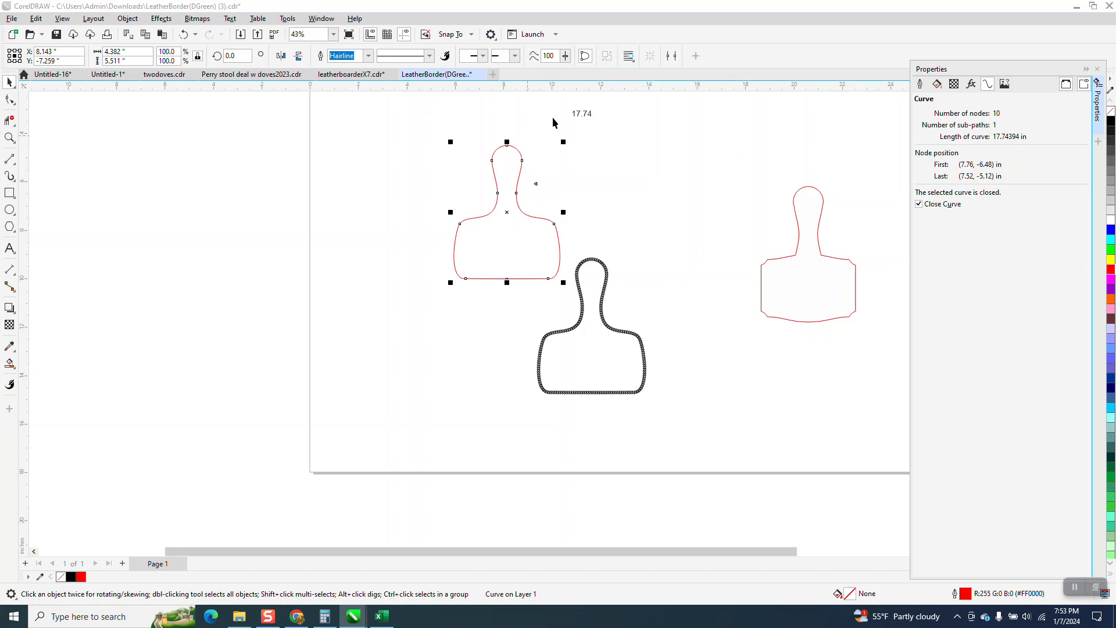
{"action": "left_click", "coordinate": [584, 123]}
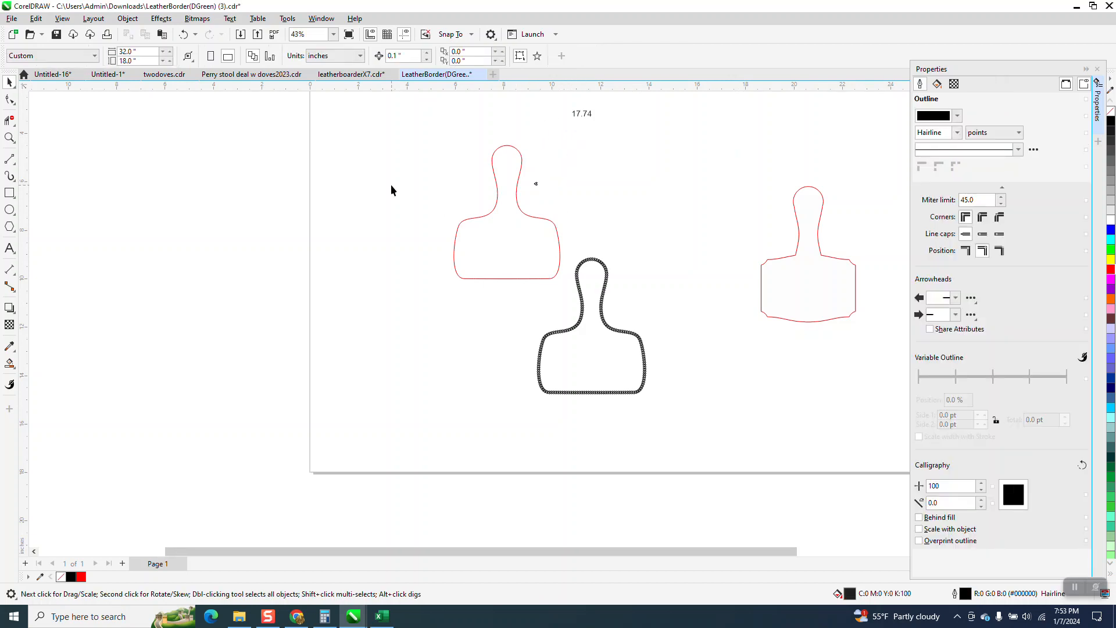
Fit the small braid segment to the rounded red paddle outline with 197 duplicates, uniform object spacing and rotation following the path
{"action": "left_click", "coordinate": [9, 138]}
{"action": "left_click_drag", "start_coordinate": [508, 168], "coordinate": [576, 201]}
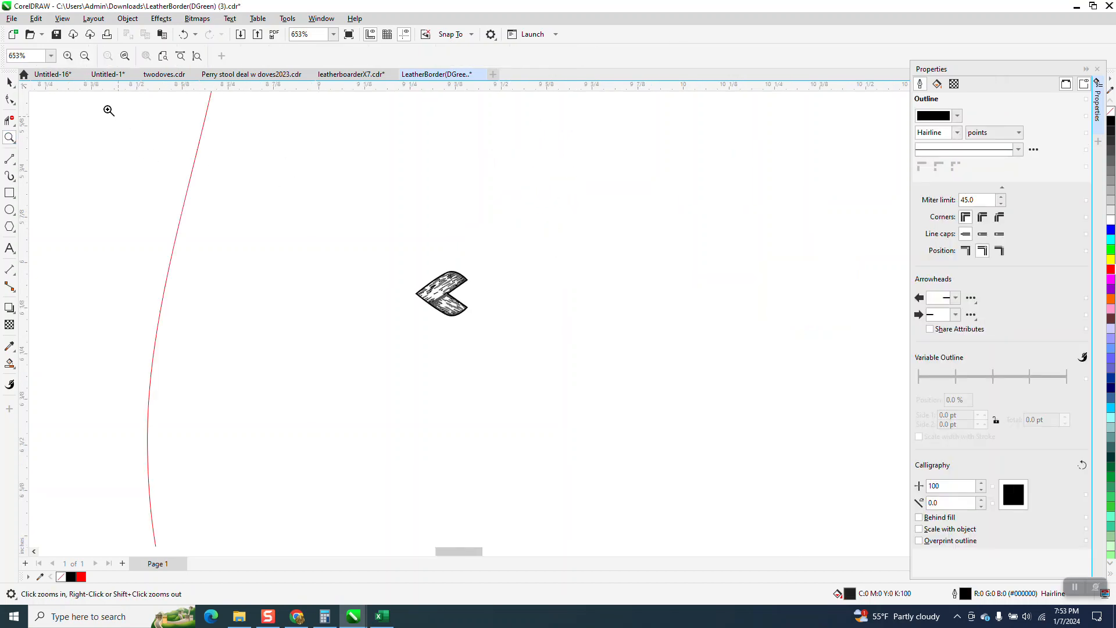
{"action": "left_click", "coordinate": [8, 83]}
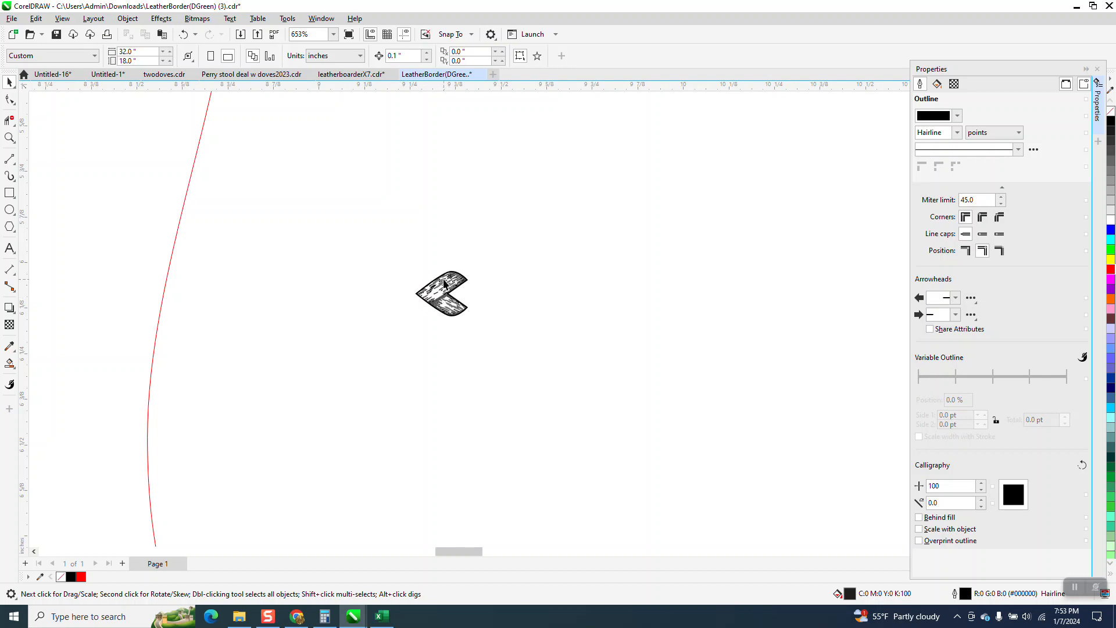
{"action": "scroll", "coordinate": [539, 223], "scroll_direction": "down", "scroll_amount": 1}
{"action": "scroll", "coordinate": [541, 227], "scroll_direction": "down", "scroll_amount": 5}
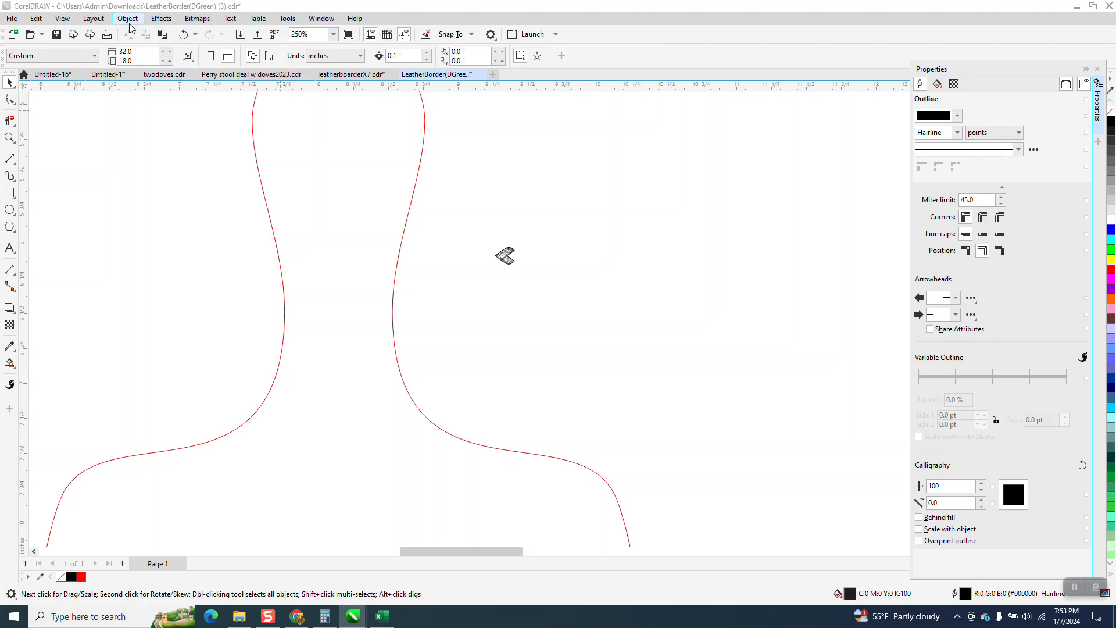
{"action": "left_click", "coordinate": [129, 19]}
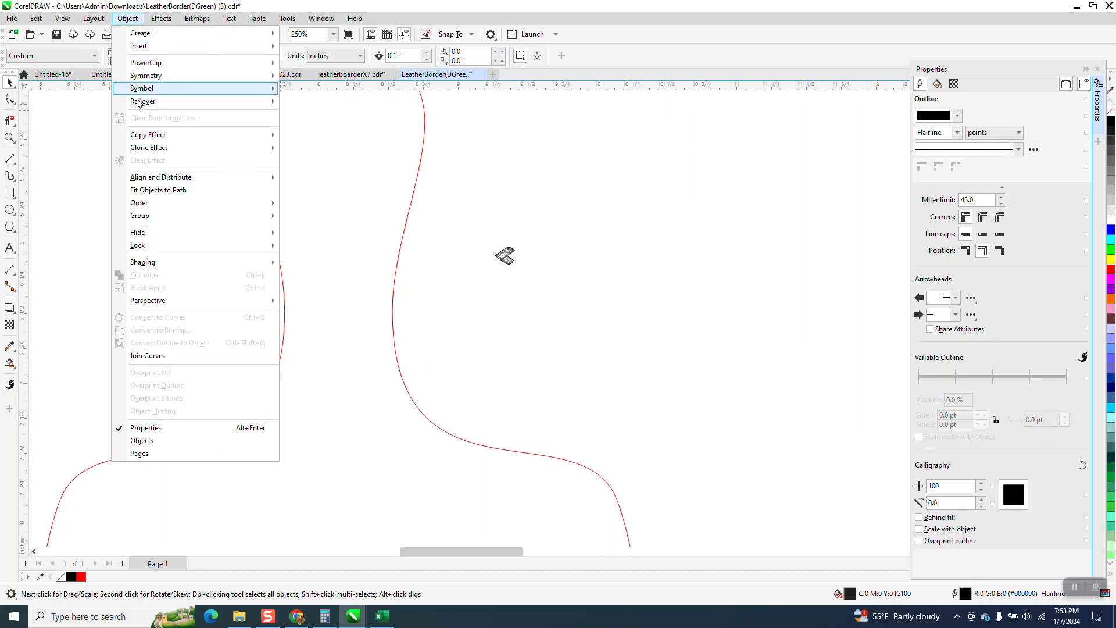
{"action": "left_click", "coordinate": [180, 191]}
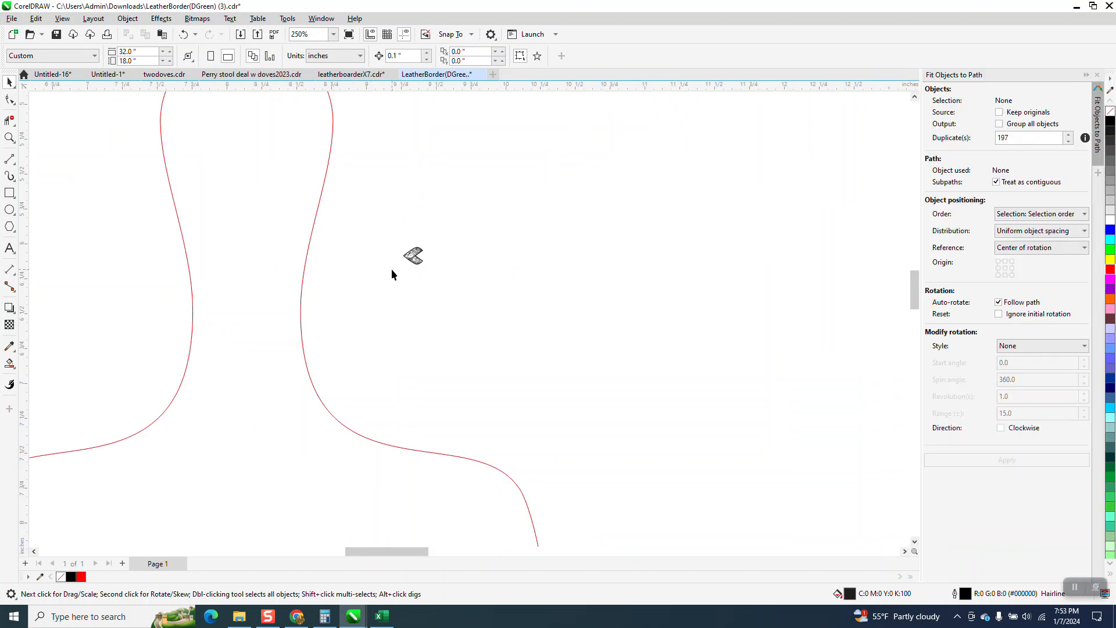
{"action": "left_click", "coordinate": [414, 258]}
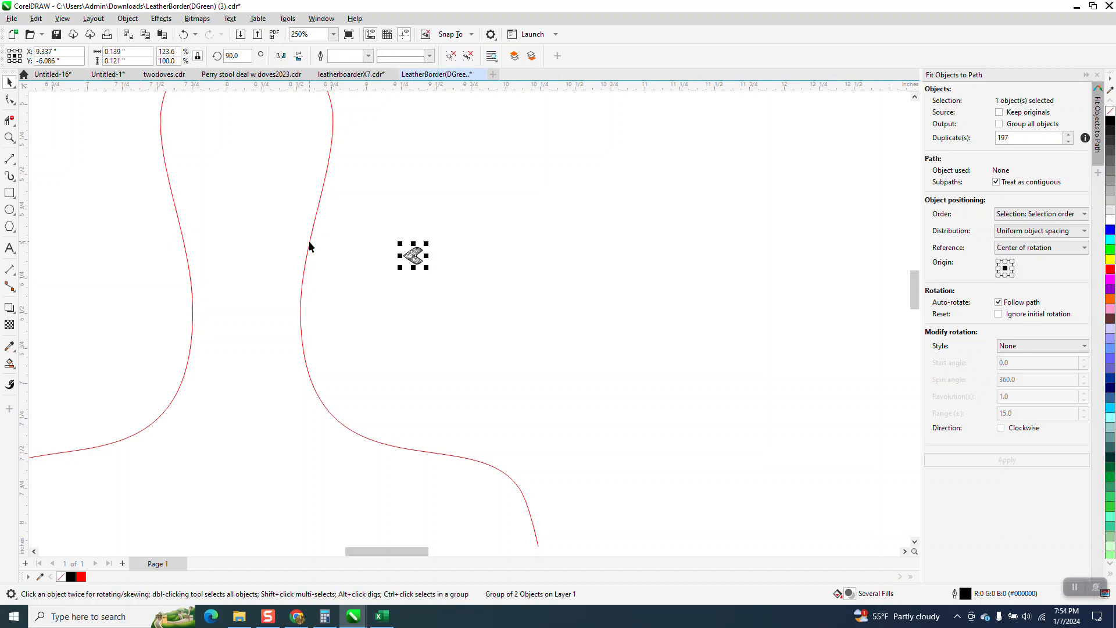
{"action": "left_click", "coordinate": [309, 246], "text": "shift"}
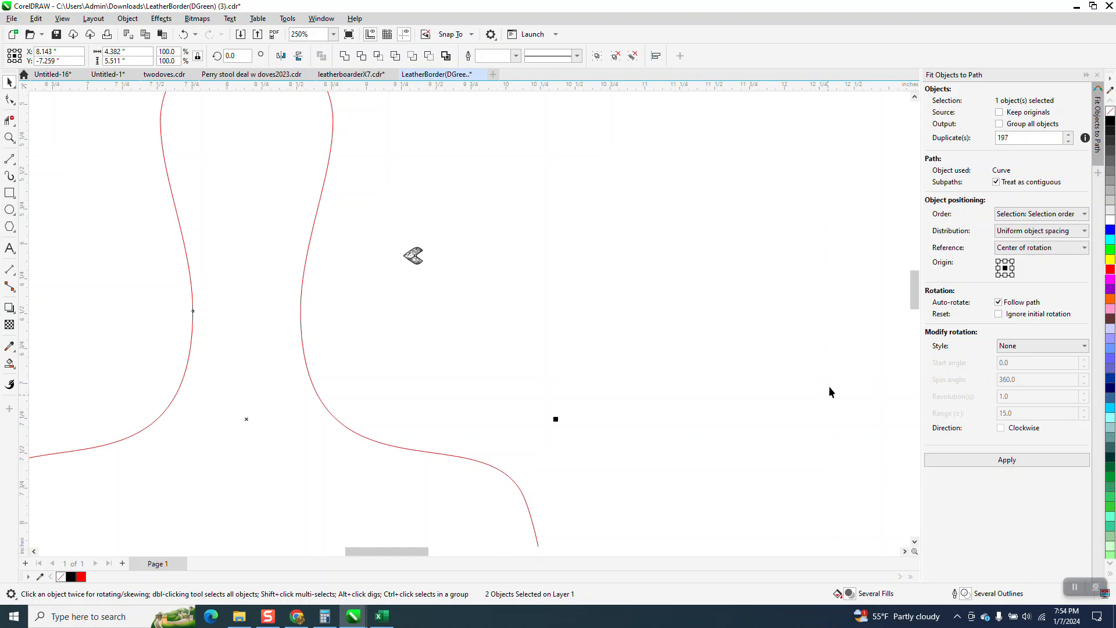
{"action": "left_click", "coordinate": [1011, 458]}
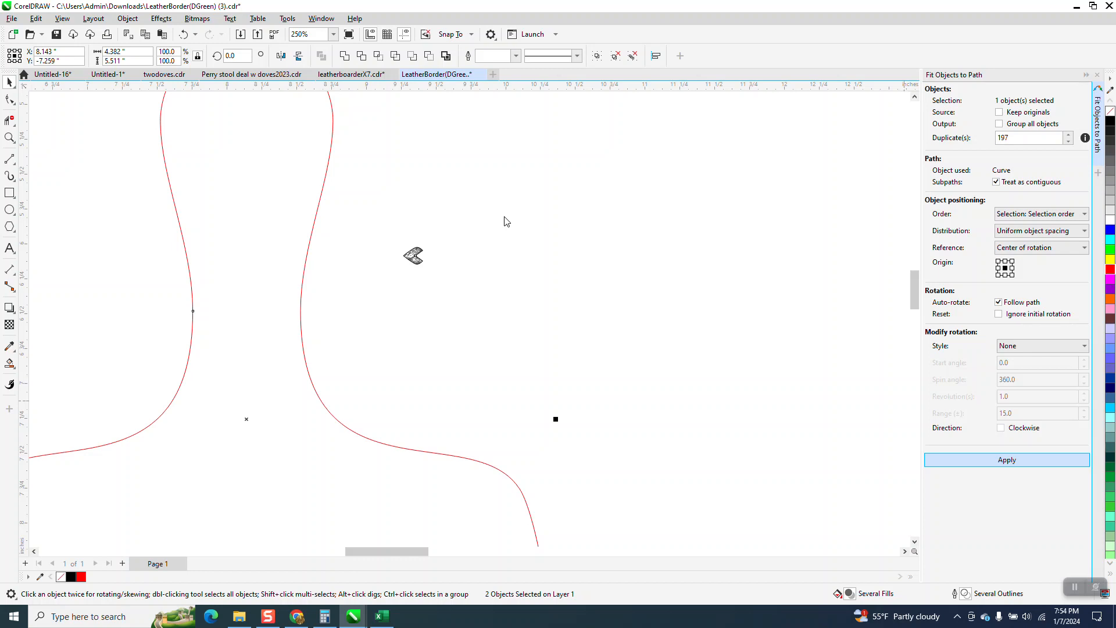
Inspect the new braided border around the handle and shoulders of the paddle shape
{"action": "scroll", "coordinate": [466, 253], "scroll_direction": "down", "scroll_amount": 1}
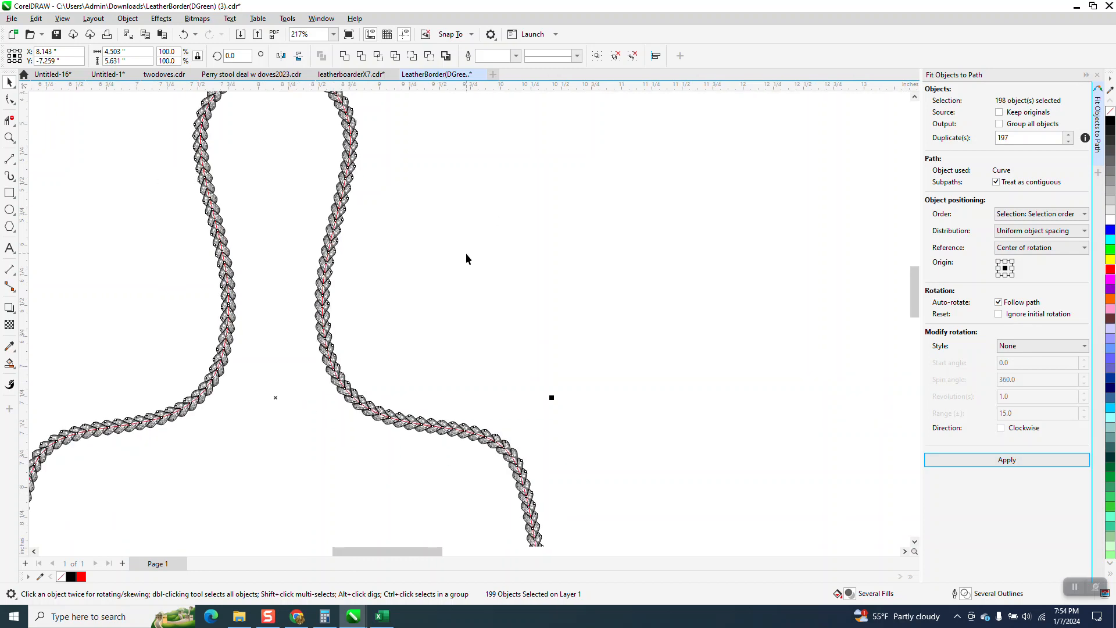
{"action": "scroll", "coordinate": [466, 256], "scroll_direction": "down", "scroll_amount": 3}
{"action": "scroll", "coordinate": [490, 279], "scroll_direction": "down", "scroll_amount": 2}
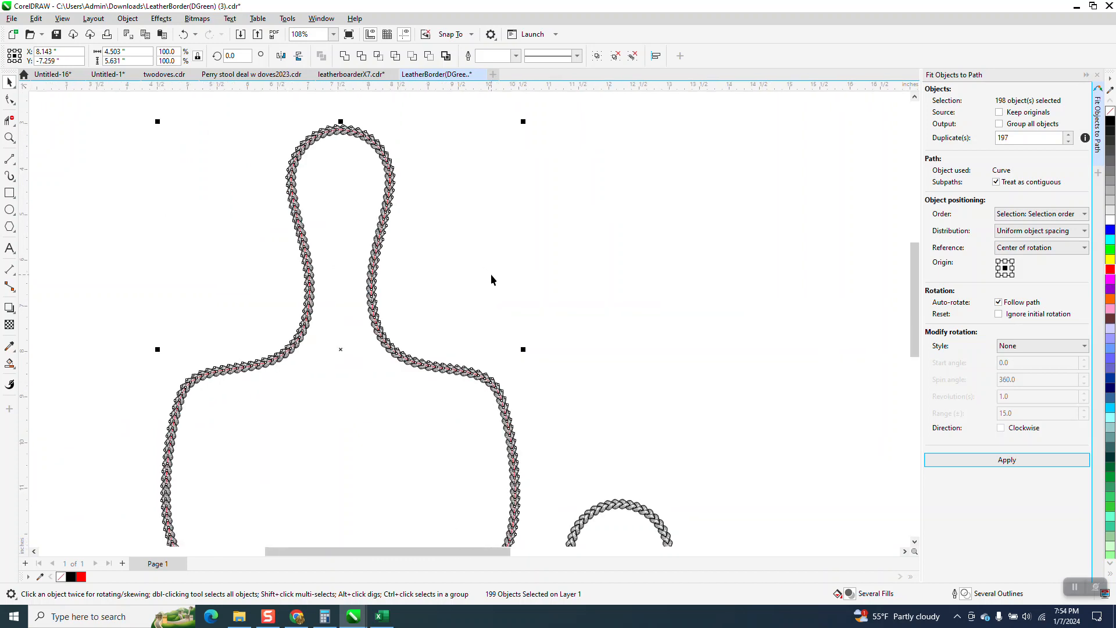
{"action": "scroll", "coordinate": [491, 273], "scroll_direction": "down", "scroll_amount": 1}
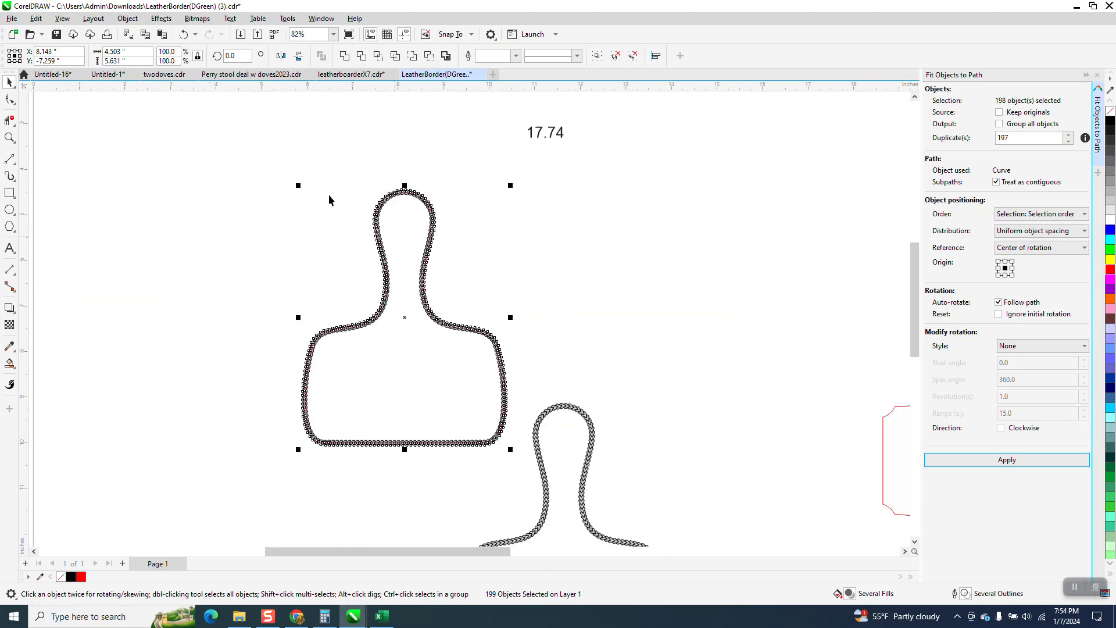
{"action": "left_click", "coordinate": [10, 138]}
{"action": "left_click_drag", "start_coordinate": [351, 293], "coordinate": [465, 326]}
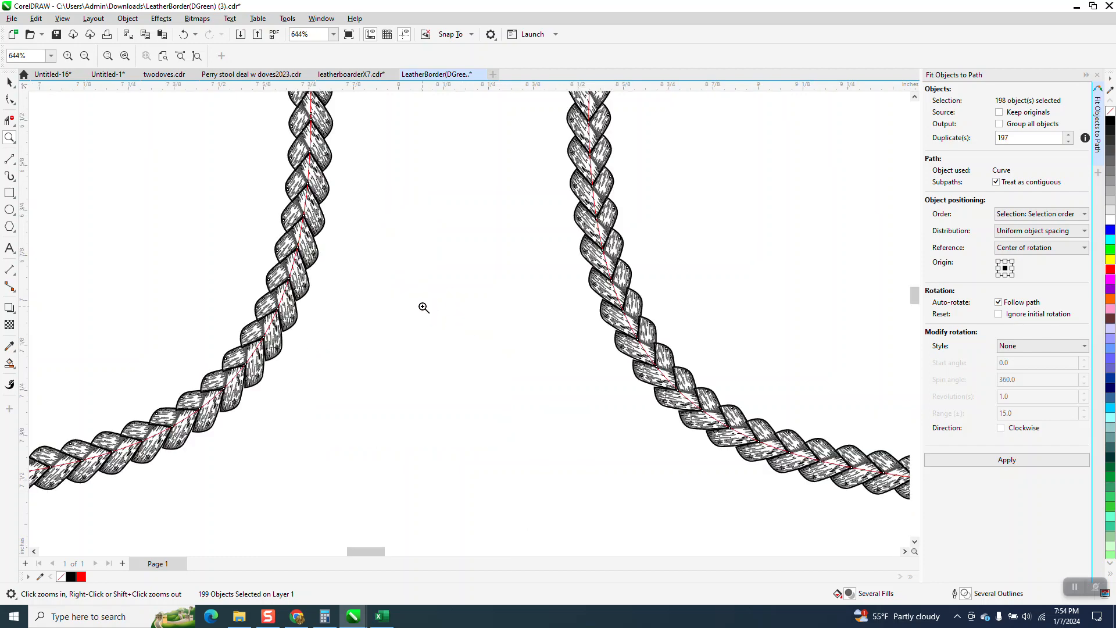
{"action": "scroll", "coordinate": [424, 307], "scroll_direction": "down", "scroll_amount": 3}
{"action": "scroll", "coordinate": [343, 326], "scroll_direction": "down", "scroll_amount": 2}
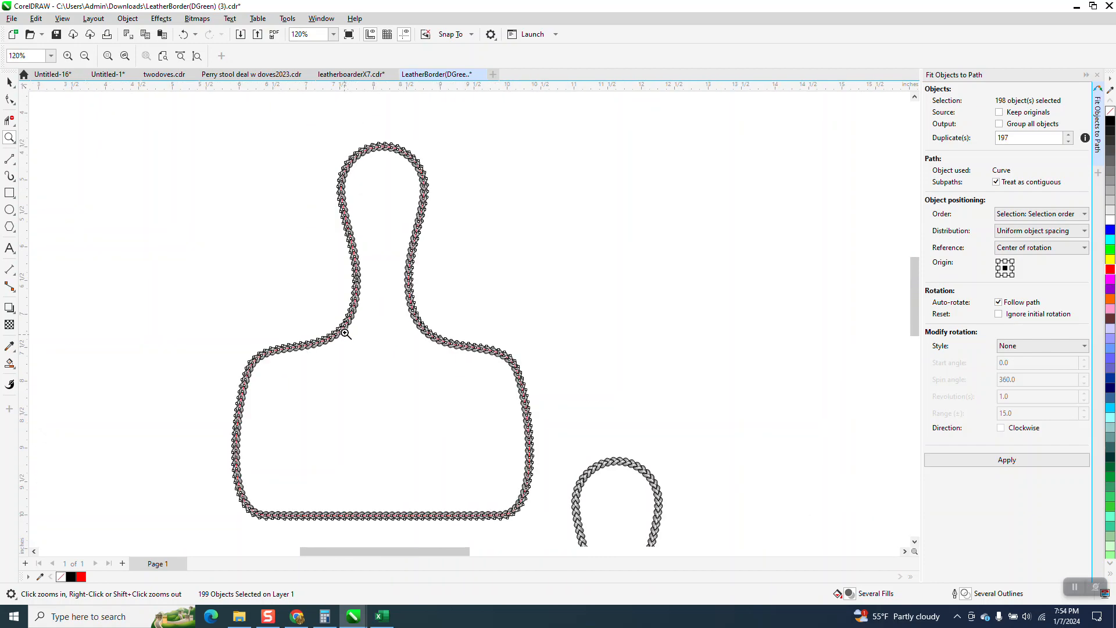
Delete the red guide curve running through the new braided border
{"action": "left_click_drag", "start_coordinate": [338, 130], "coordinate": [465, 187]}
{"action": "left_click", "coordinate": [9, 82]}
{"action": "left_click", "coordinate": [132, 133]}
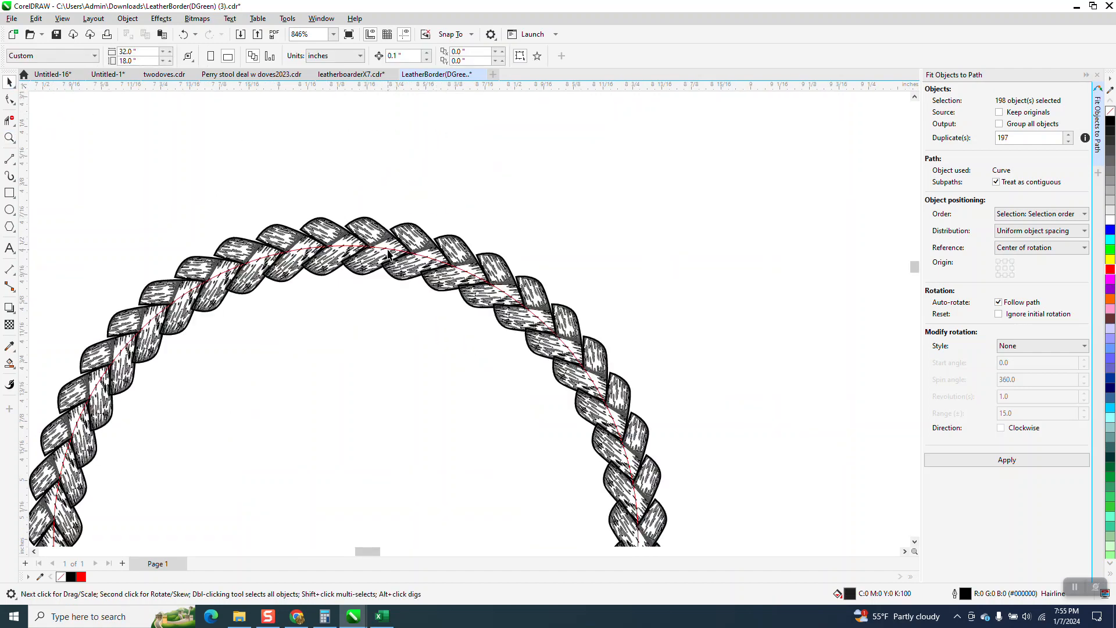
{"action": "left_click", "coordinate": [389, 254]}
{"action": "left_click", "coordinate": [389, 254]}
{"action": "left_click", "coordinate": [498, 184]}
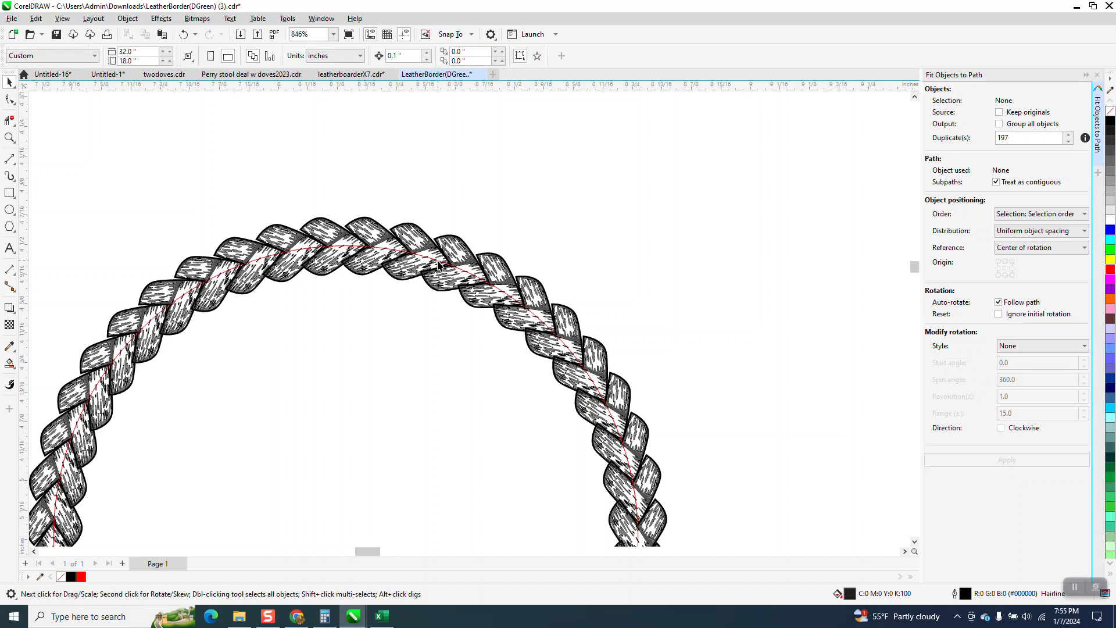
{"action": "left_click", "coordinate": [433, 261]}
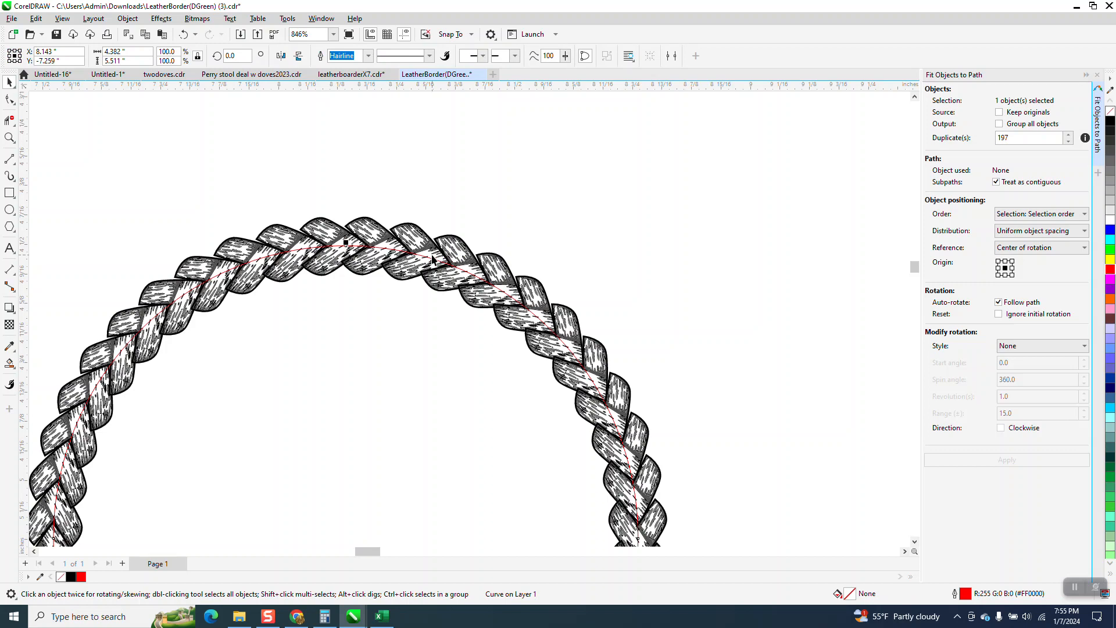
{"action": "left_click", "coordinate": [421, 211]}
Examine the straight bottom edge and a lower corner of the new braided border up close
{"action": "scroll", "coordinate": [419, 200], "scroll_direction": "down", "scroll_amount": 5}
{"action": "scroll", "coordinate": [421, 206], "scroll_direction": "down", "scroll_amount": 4}
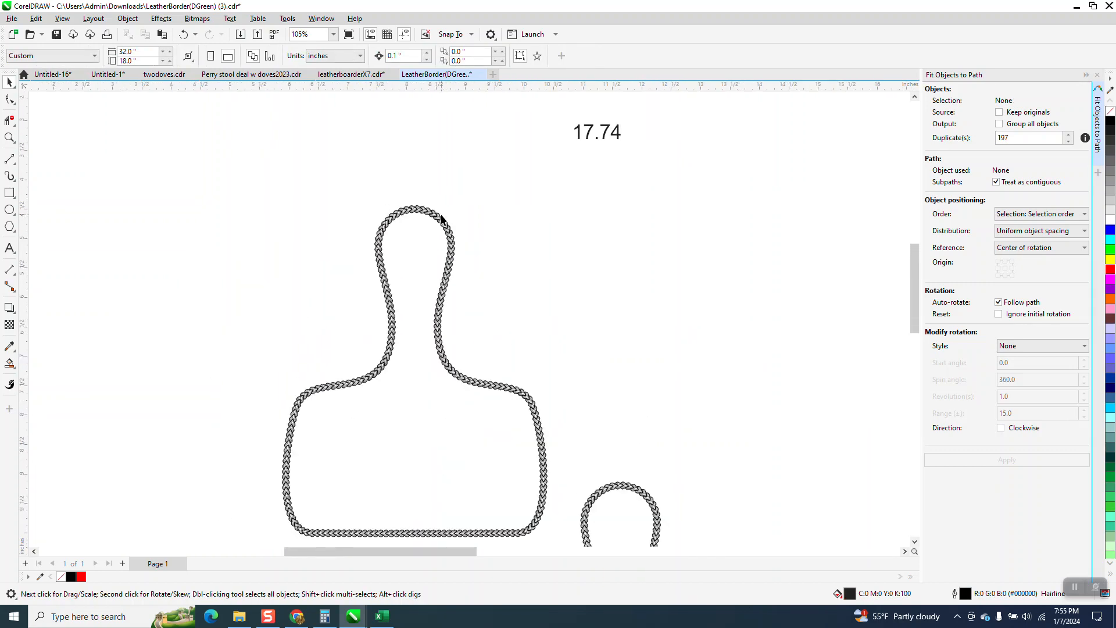
{"action": "scroll", "coordinate": [448, 221], "scroll_direction": "down", "scroll_amount": 1}
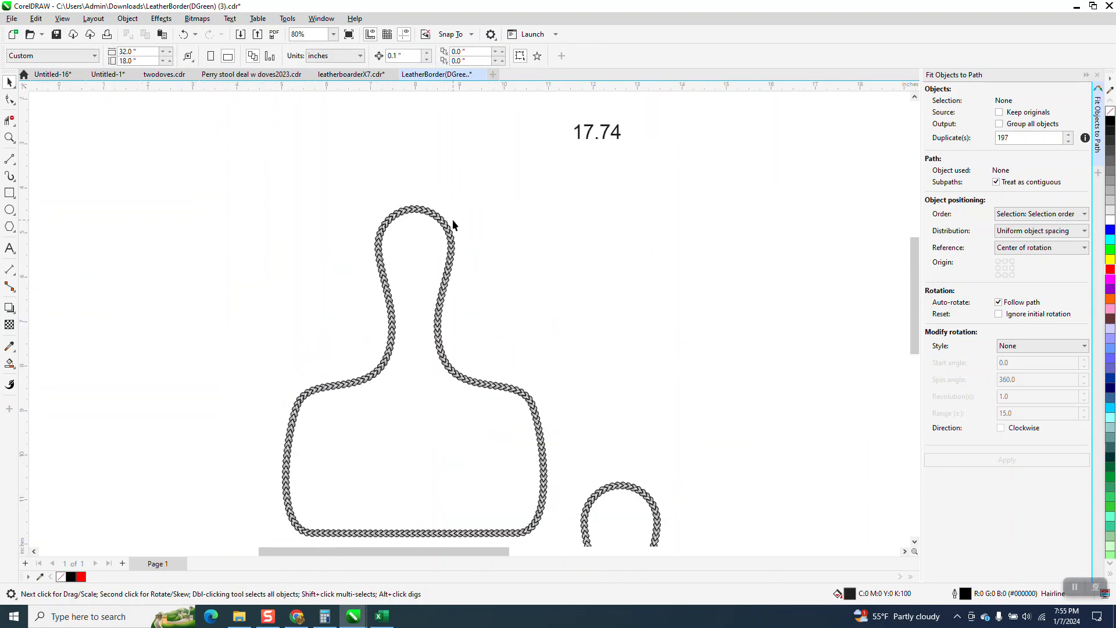
{"action": "left_click", "coordinate": [10, 138]}
{"action": "left_click_drag", "start_coordinate": [388, 433], "coordinate": [472, 468]}
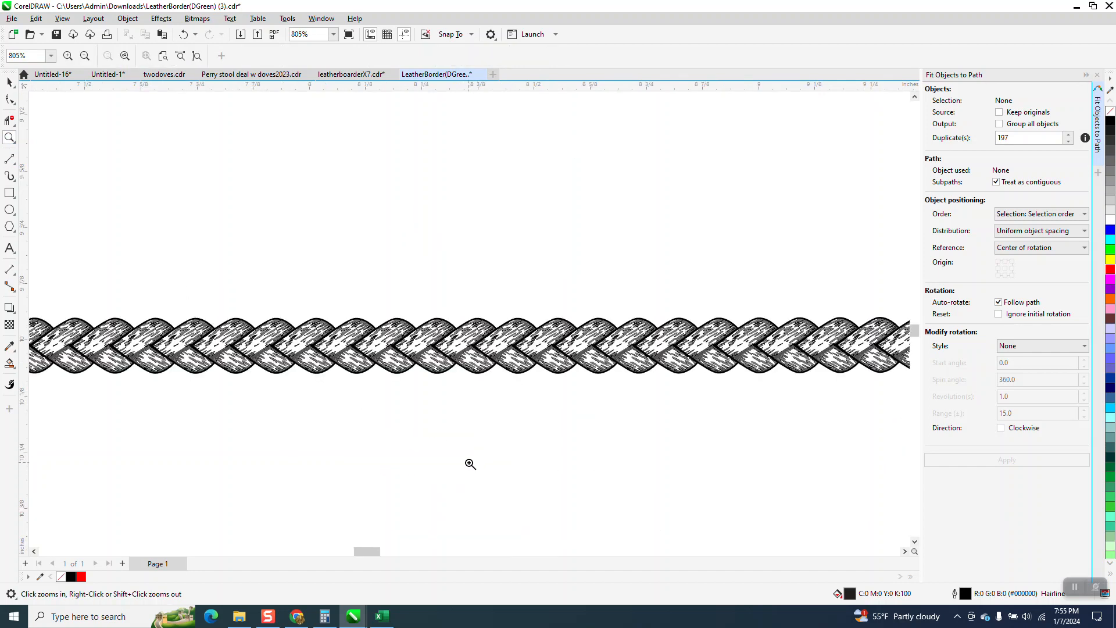
{"action": "right_click", "coordinate": [414, 427]}
{"action": "left_click_drag", "start_coordinate": [754, 320], "coordinate": [700, 409]}
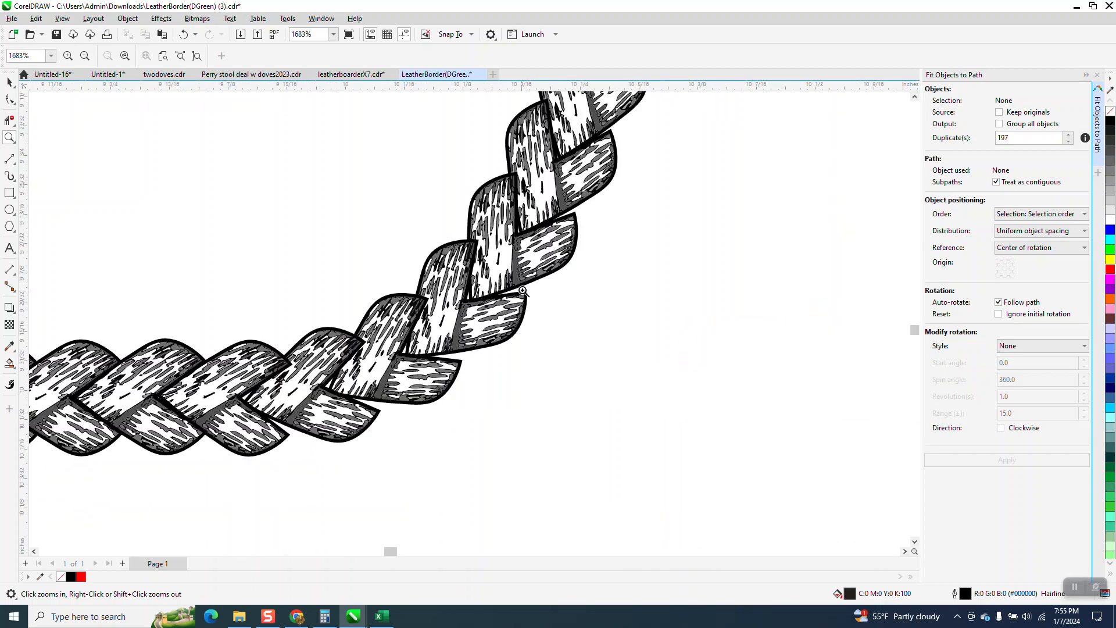
Close the Fit Objects to Path settings to free up the drawing area
{"action": "scroll", "coordinate": [526, 301], "scroll_direction": "down", "scroll_amount": 6}
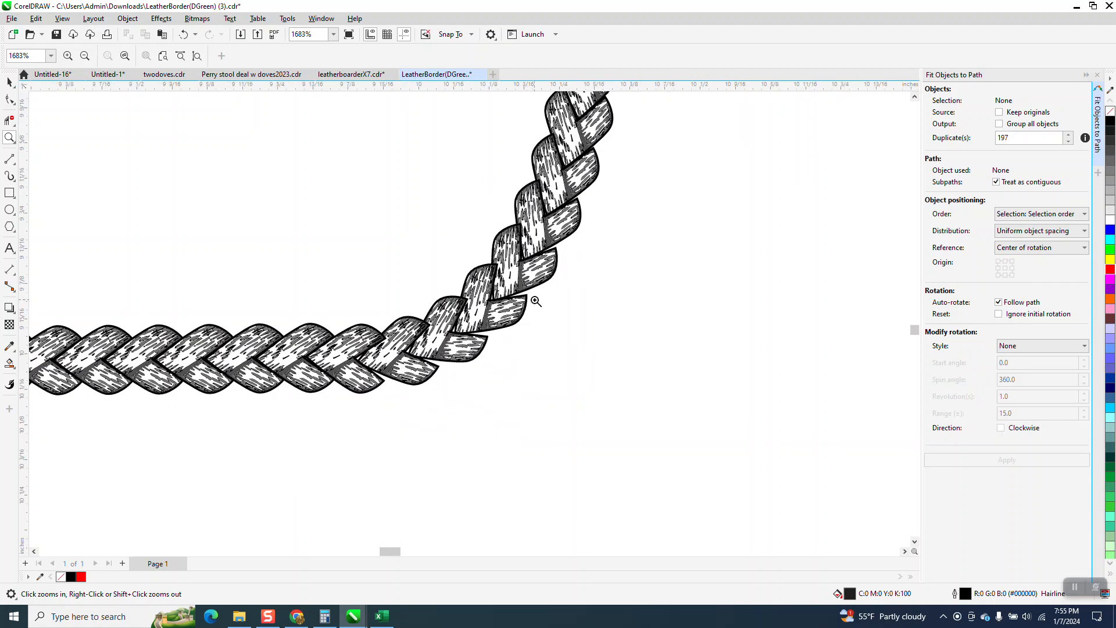
{"action": "scroll", "coordinate": [544, 359], "scroll_direction": "down", "scroll_amount": 4}
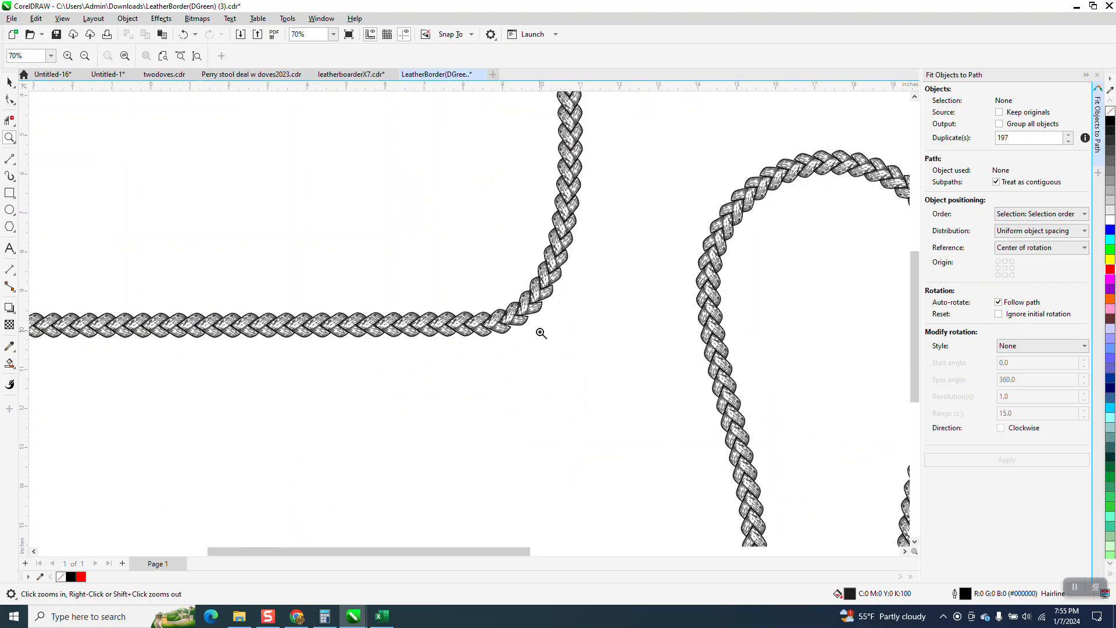
{"action": "scroll", "coordinate": [493, 248], "scroll_direction": "down", "scroll_amount": 2}
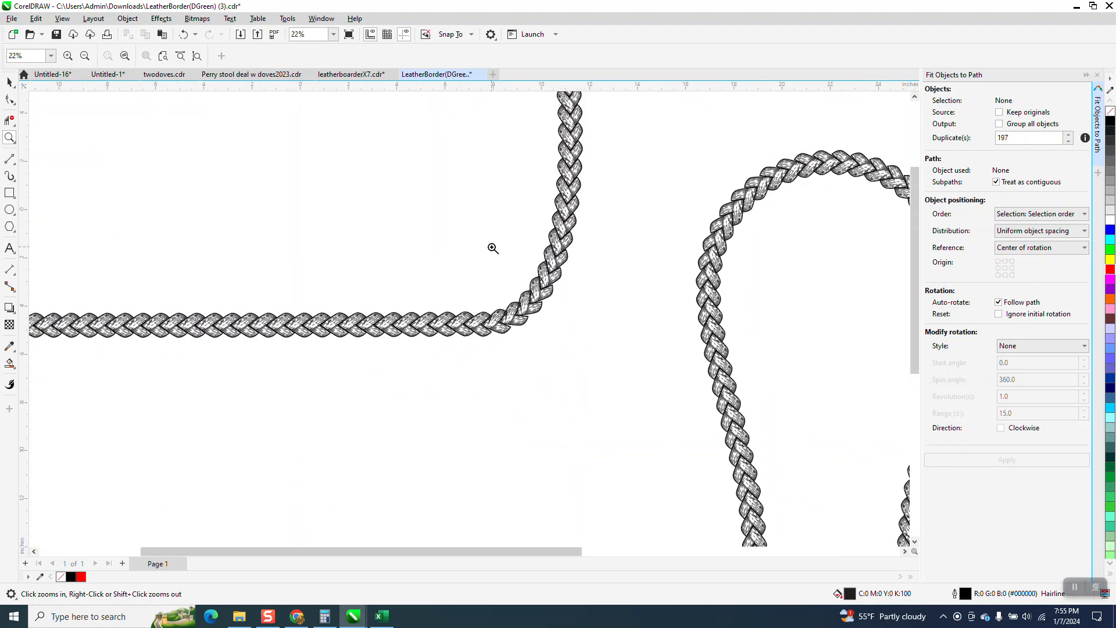
{"action": "left_click", "coordinate": [1098, 76]}
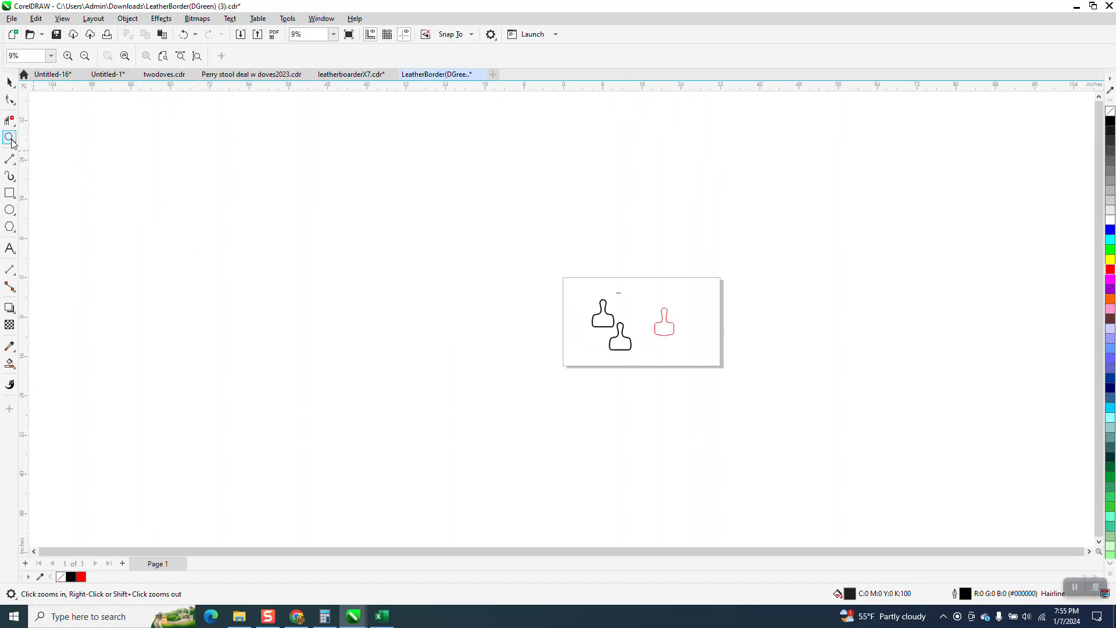
Compare the two braided paddle borders with the red outline and examine a rounded lower corner of the lower border up close
{"action": "left_click_drag", "start_coordinate": [600, 299], "coordinate": [727, 364]}
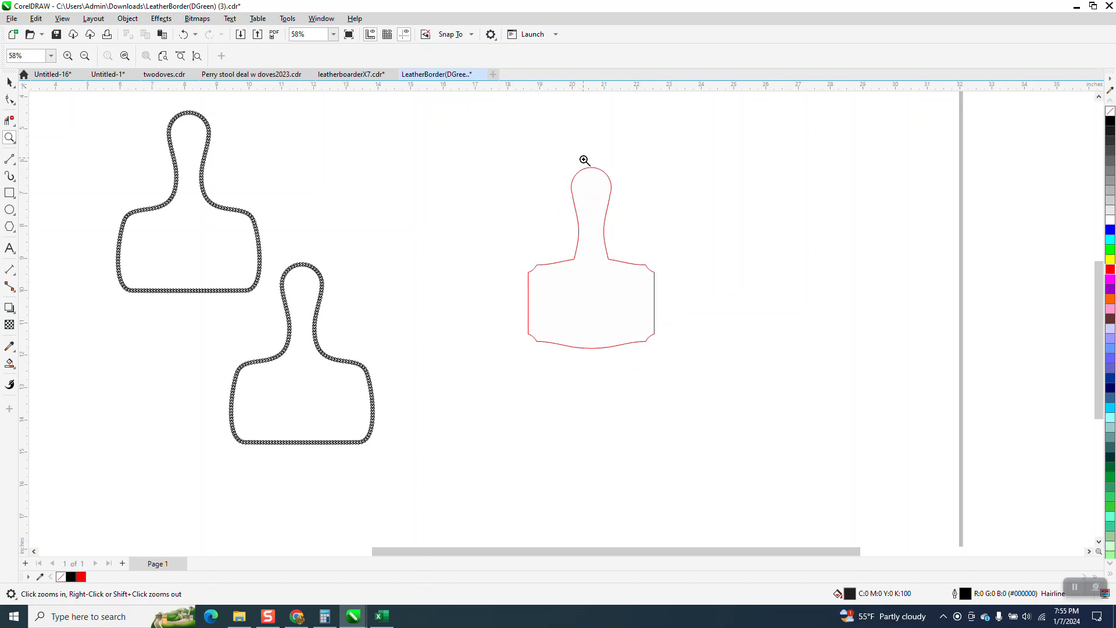
{"action": "left_click_drag", "start_coordinate": [355, 433], "coordinate": [381, 451]}
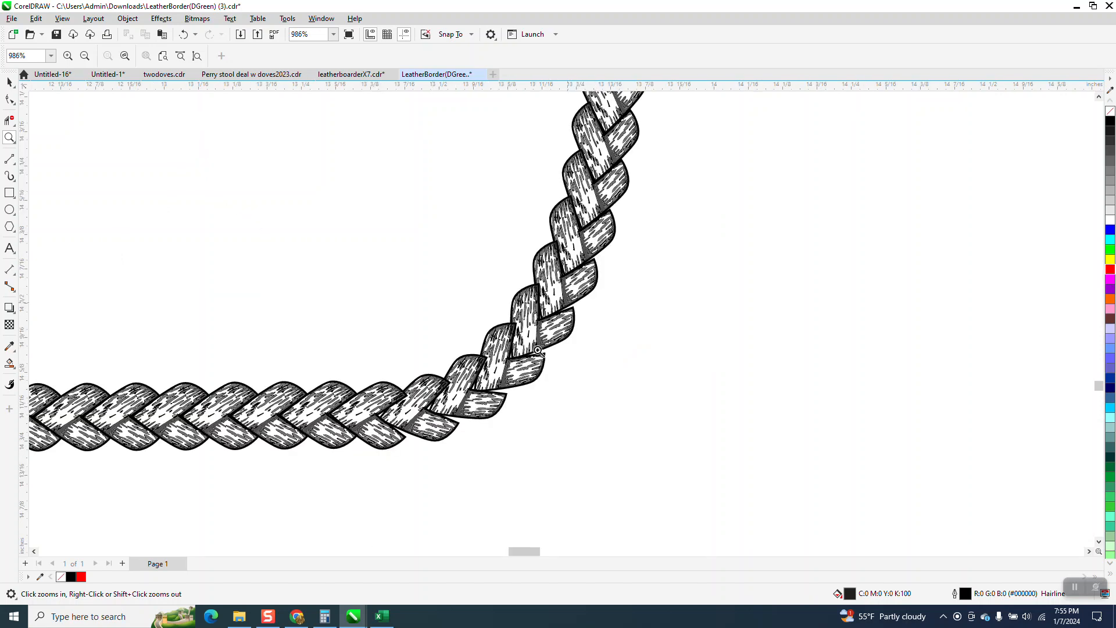
{"action": "scroll", "coordinate": [567, 313], "scroll_direction": "down", "scroll_amount": 5}
{"action": "scroll", "coordinate": [705, 360], "scroll_direction": "down", "scroll_amount": 12}
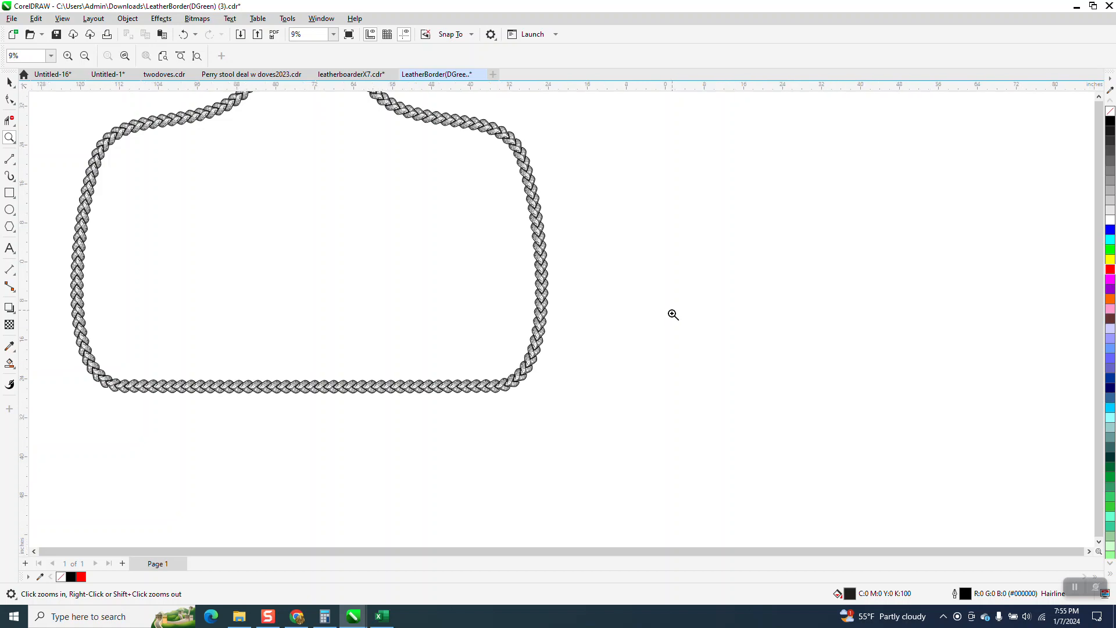
Examine the notched upper shoulder corner of the remaining red paddle outline up close
{"action": "scroll", "coordinate": [670, 314], "scroll_direction": "up", "scroll_amount": 9}
{"action": "scroll", "coordinate": [726, 323], "scroll_direction": "down", "scroll_amount": 10}
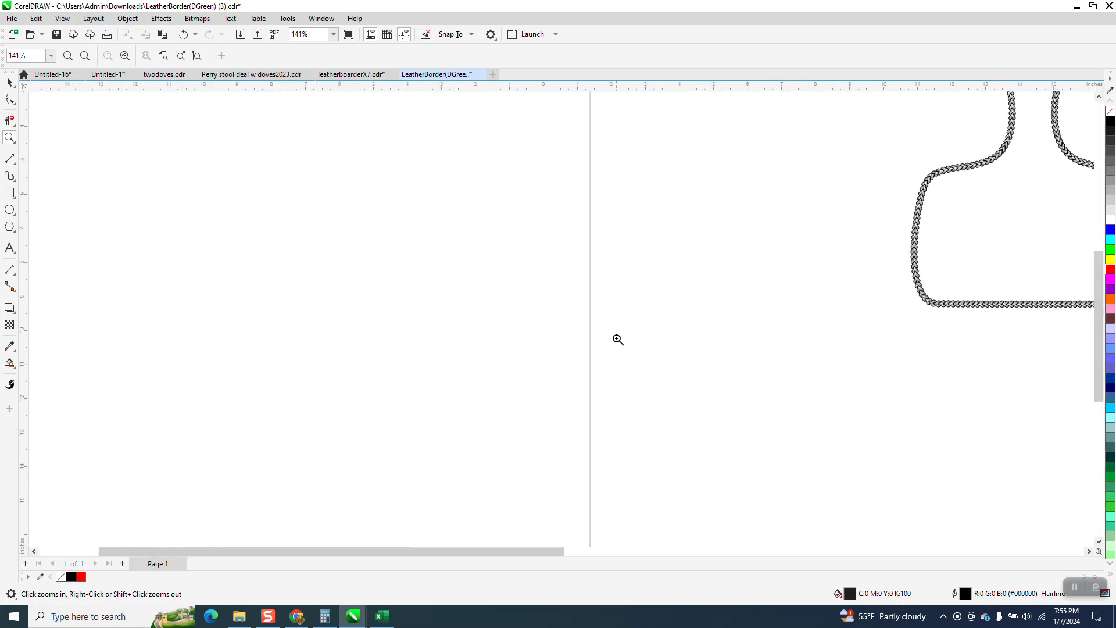
{"action": "scroll", "coordinate": [784, 336], "scroll_direction": "up", "scroll_amount": 8}
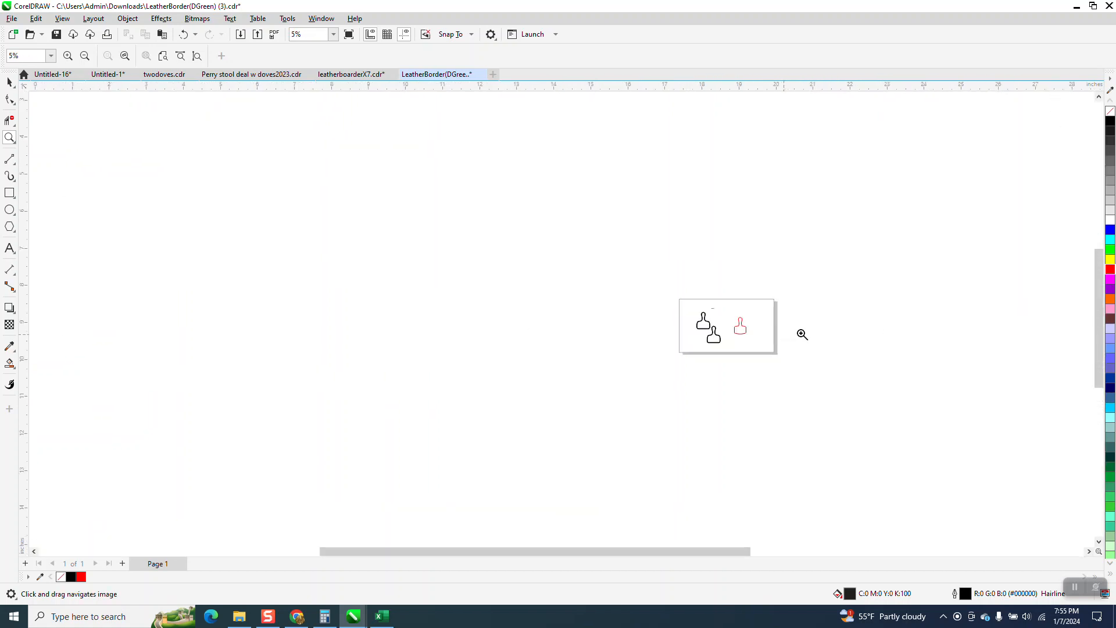
{"action": "left_click_drag", "start_coordinate": [731, 325], "coordinate": [753, 354]}
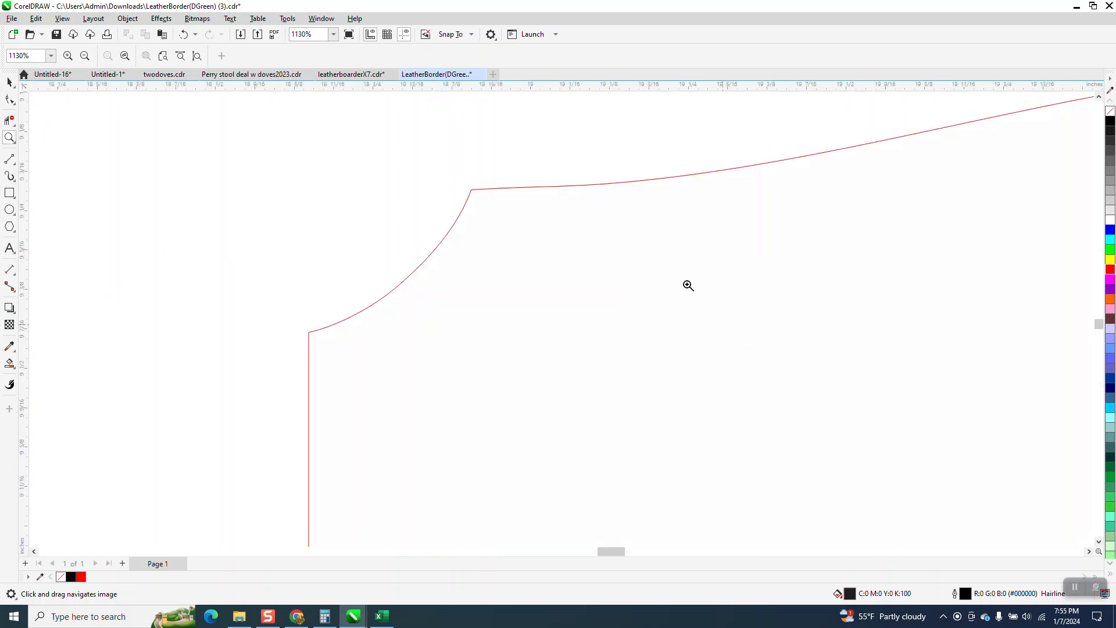
{"action": "scroll", "coordinate": [444, 277], "scroll_direction": "down", "scroll_amount": 10}
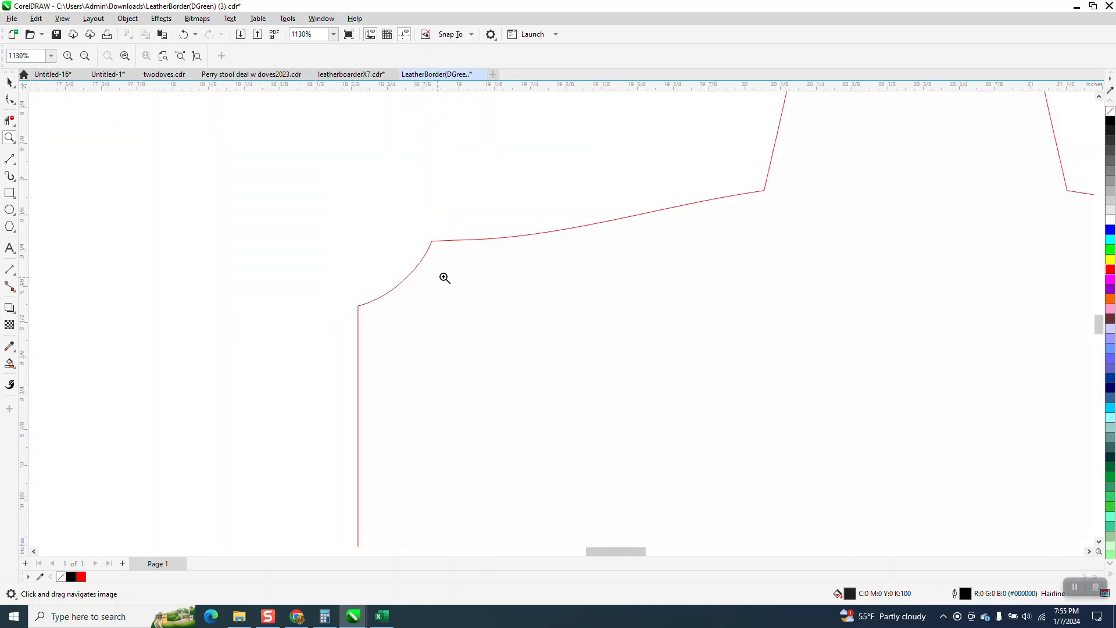